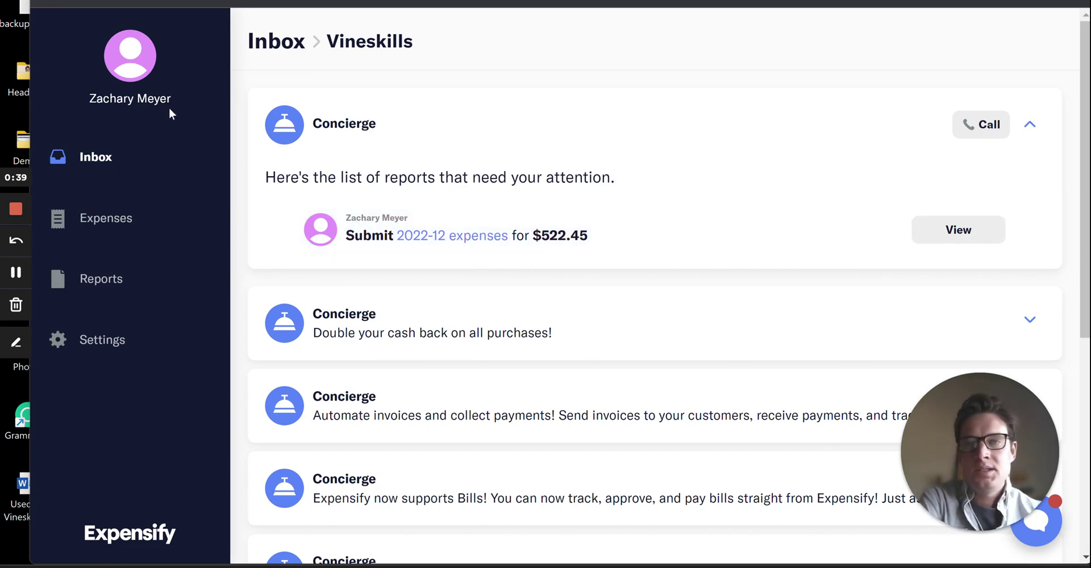
Open the Categories settings of the Vineskills group policy
{"action": "mouse_move", "coordinate": [97, 343]}
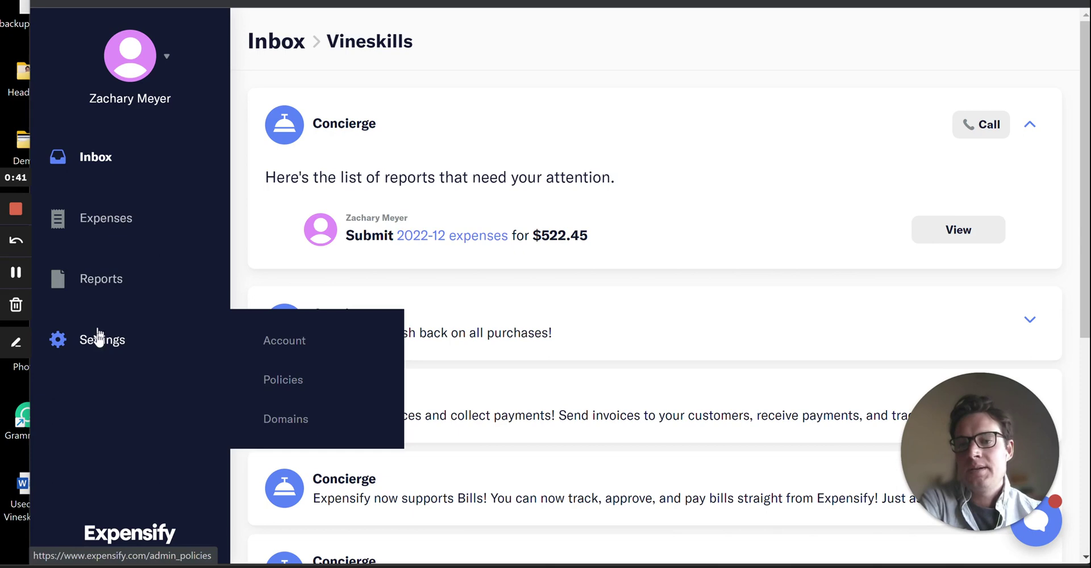
{"action": "left_click", "coordinate": [292, 381]}
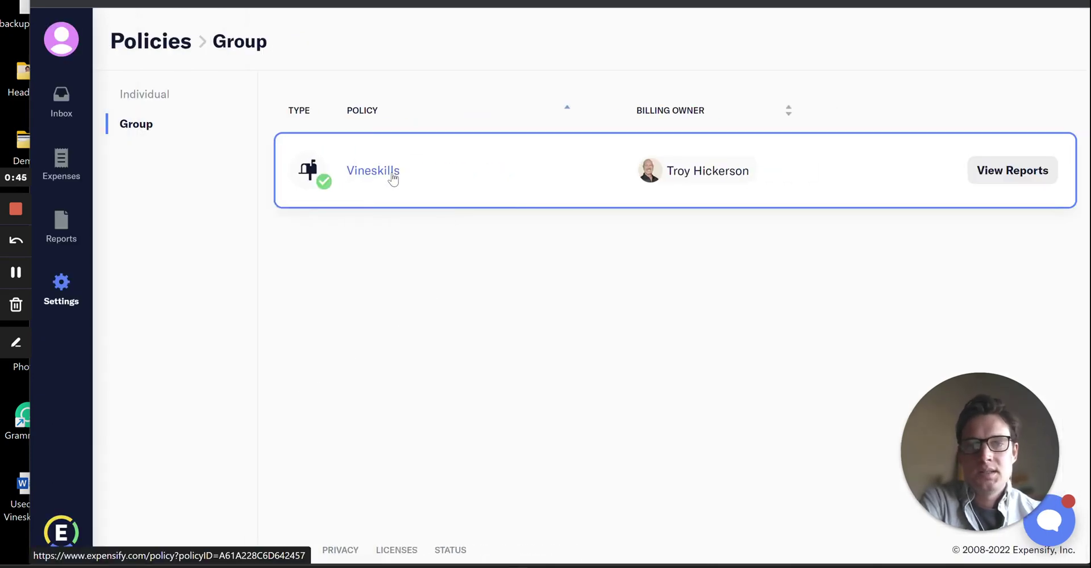
{"action": "left_click", "coordinate": [391, 172]}
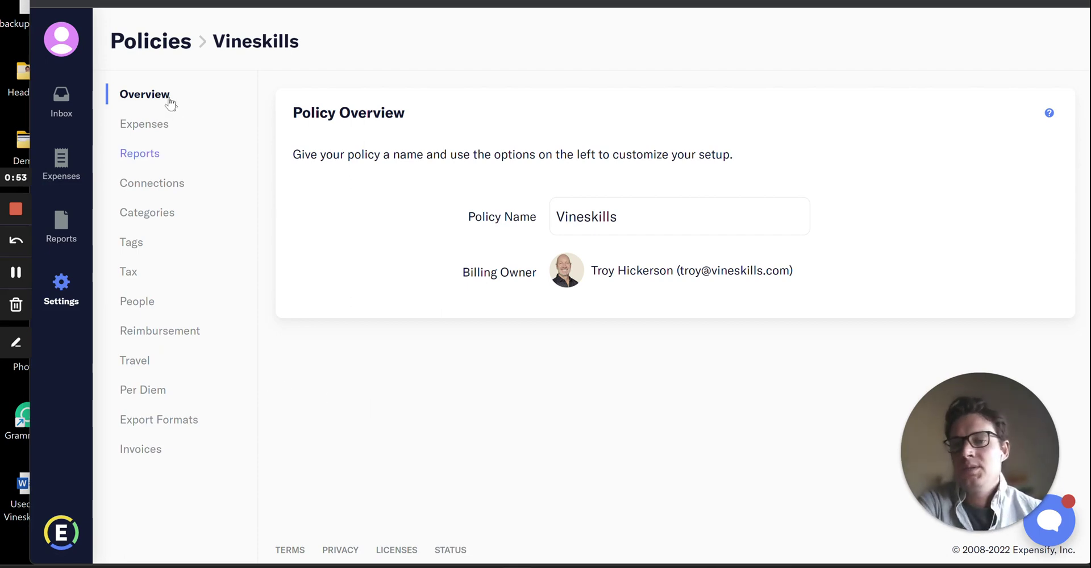
{"action": "left_click", "coordinate": [155, 212]}
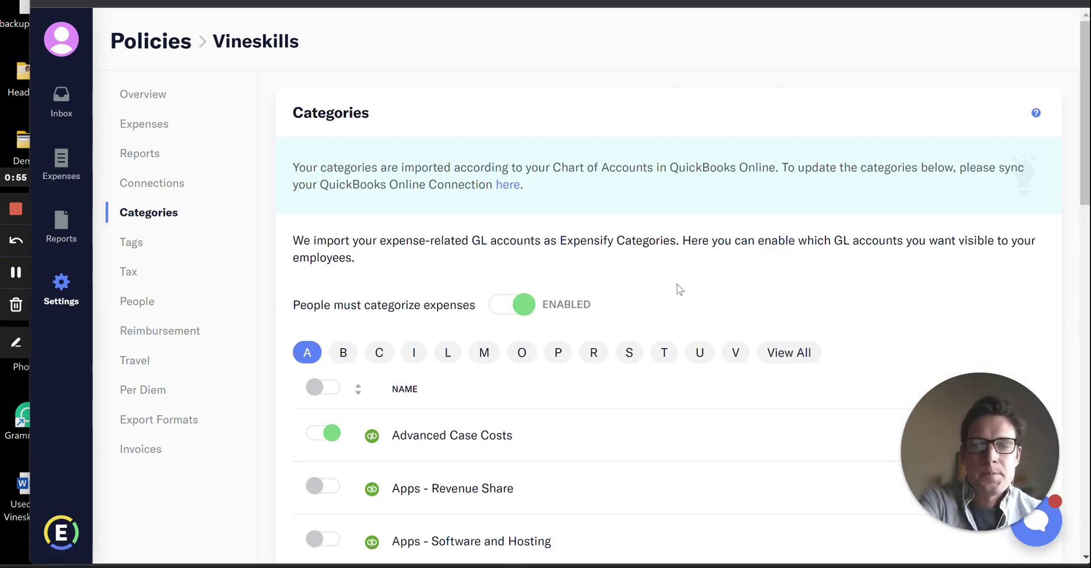
Show all expense categories of the policy and examine which imported QuickBooks accounts are enabled for employees
{"action": "scroll", "coordinate": [677, 287], "scroll_direction": "down", "scroll_amount": 1}
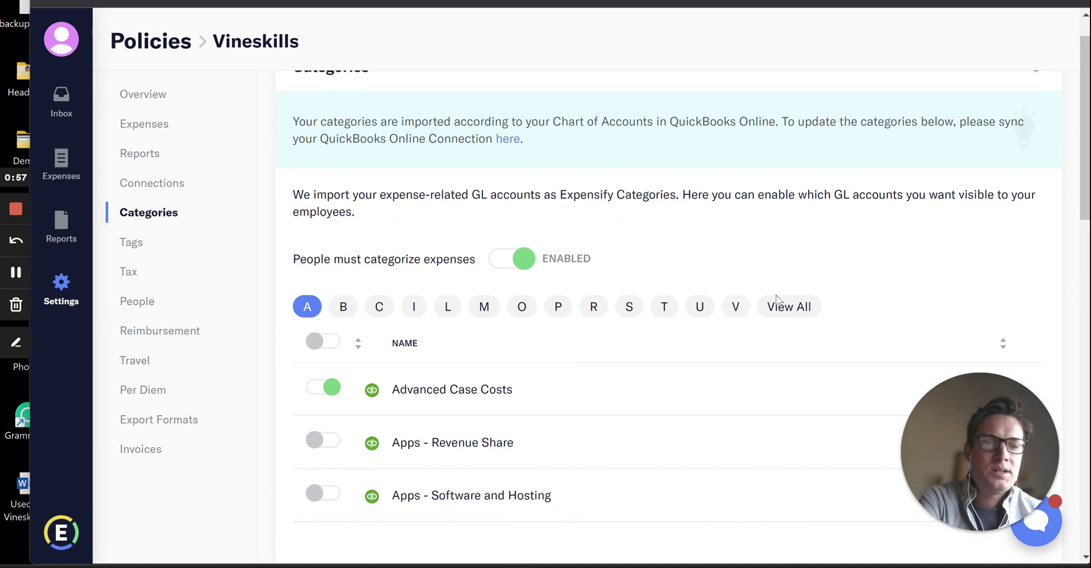
{"action": "left_click", "coordinate": [789, 307]}
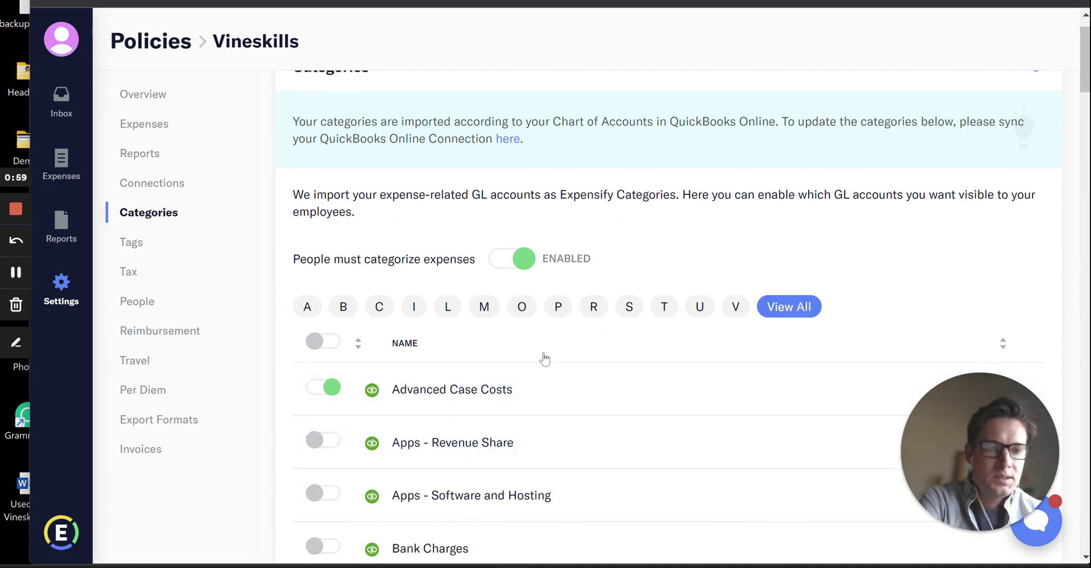
{"action": "scroll", "coordinate": [463, 390], "scroll_direction": "down", "scroll_amount": 2}
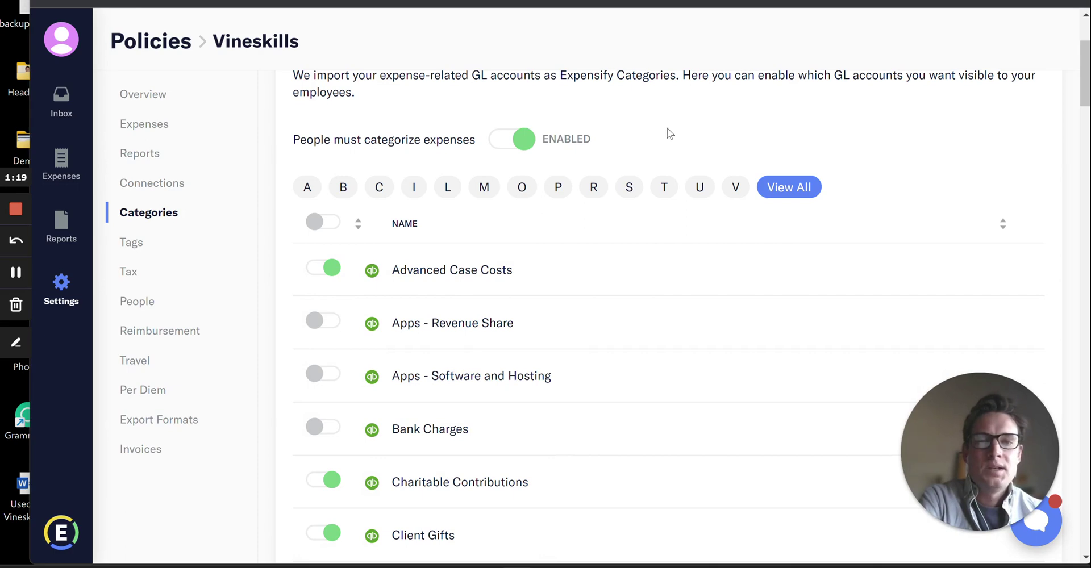
{"action": "scroll", "coordinate": [514, 412], "scroll_direction": "down", "scroll_amount": 6}
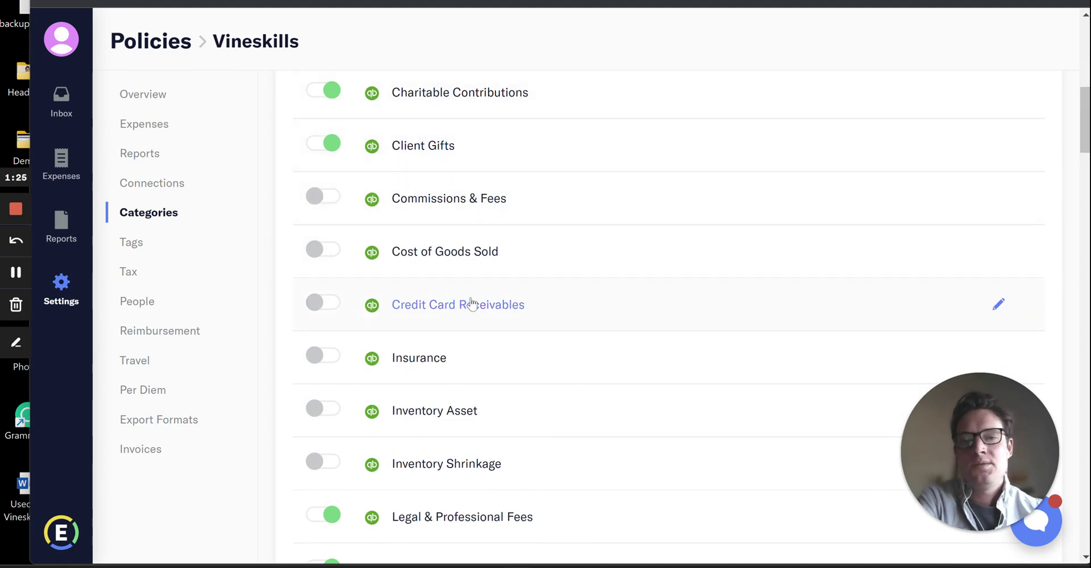
{"action": "scroll", "coordinate": [624, 350], "scroll_direction": "up", "scroll_amount": 6}
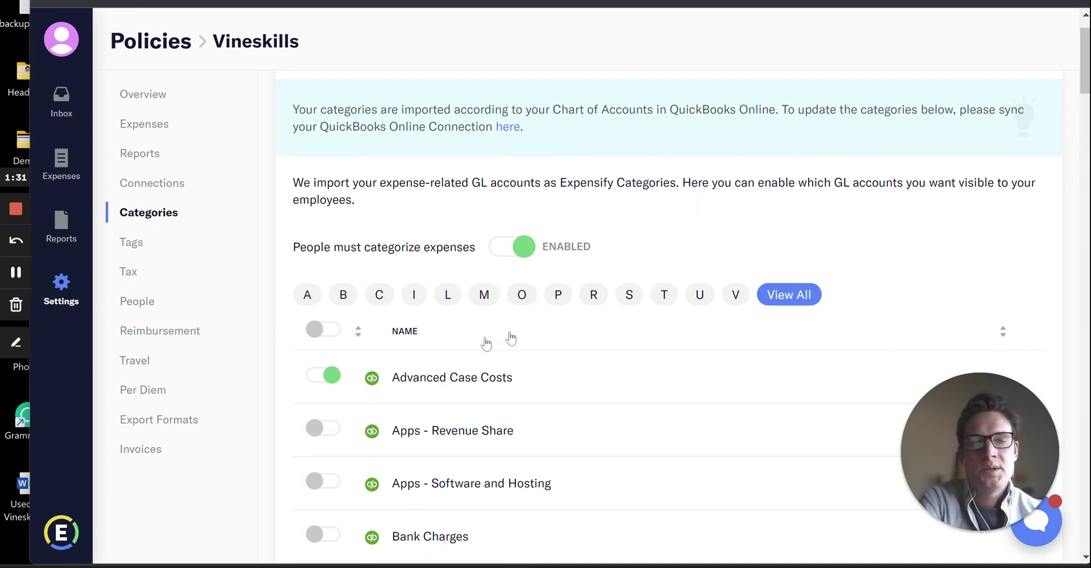
{"action": "scroll", "coordinate": [577, 382], "scroll_direction": "down", "scroll_amount": 2}
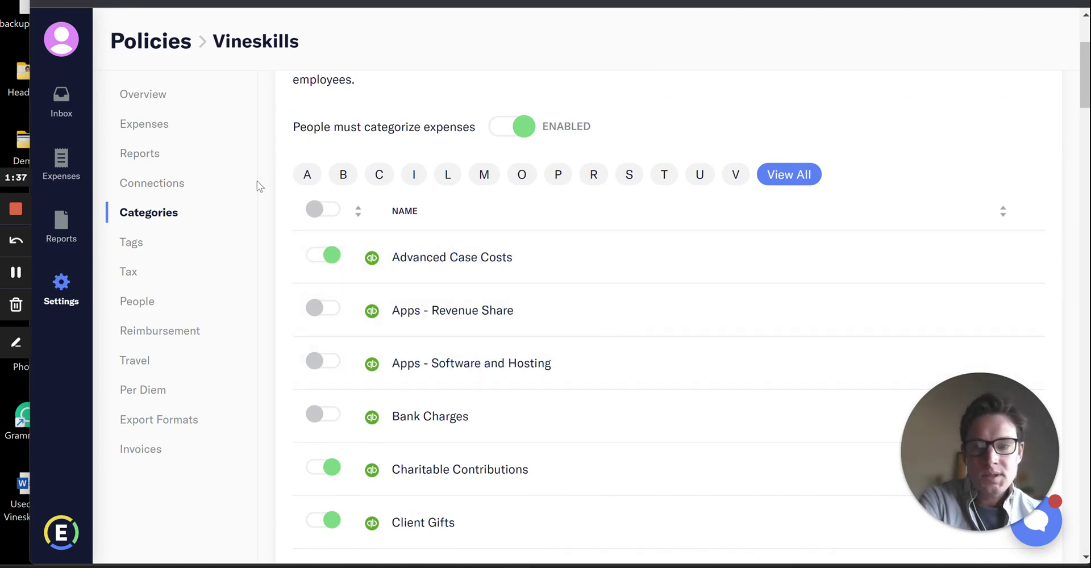
Open the Vineskills.com expense in the 2022-12 expenses report for editing
{"action": "left_click", "coordinate": [72, 169]}
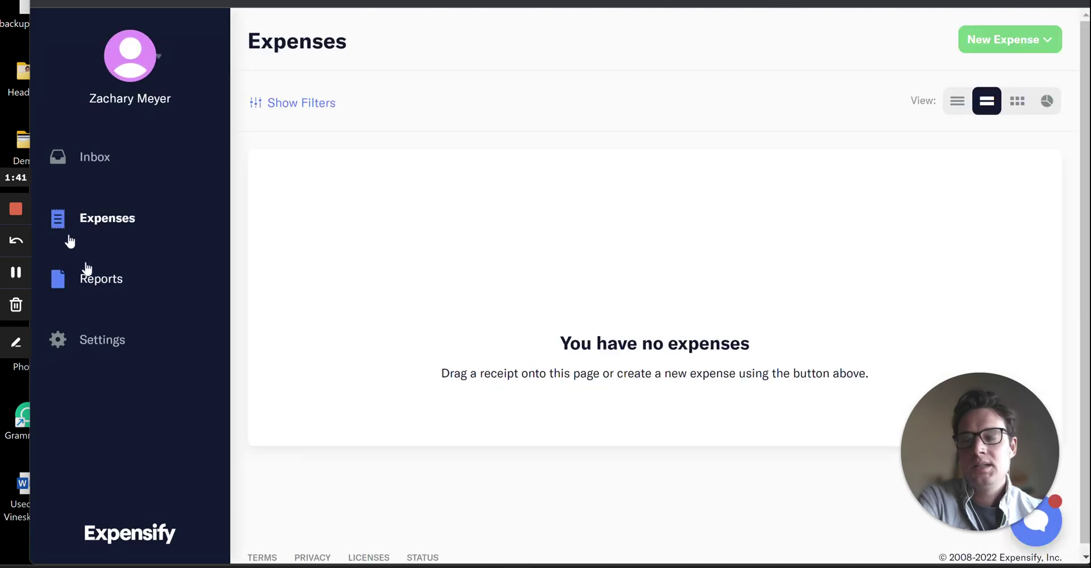
{"action": "left_click", "coordinate": [97, 279]}
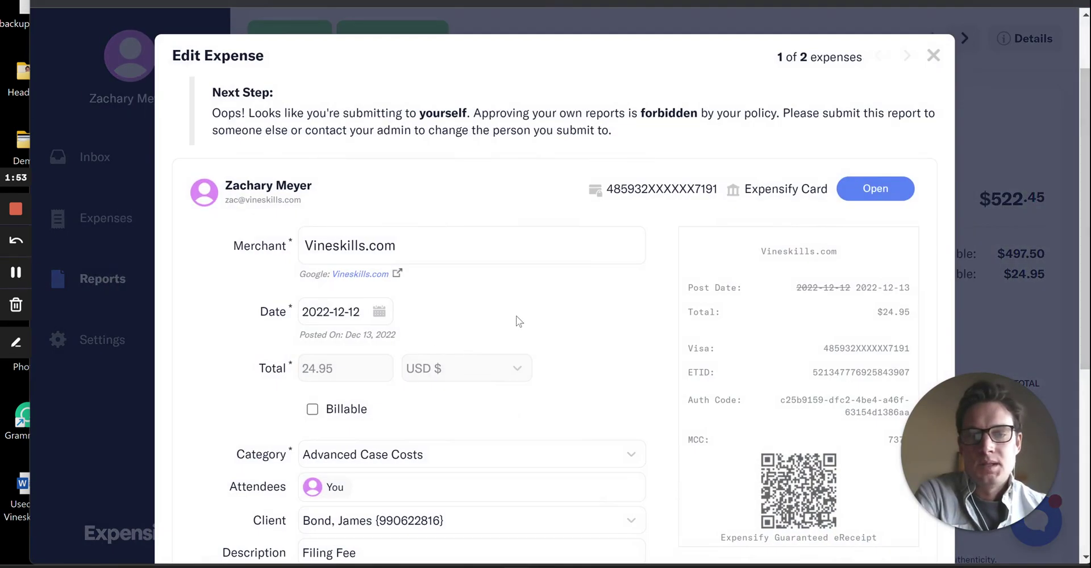
{"action": "scroll", "coordinate": [514, 319], "scroll_direction": "down", "scroll_amount": 2}
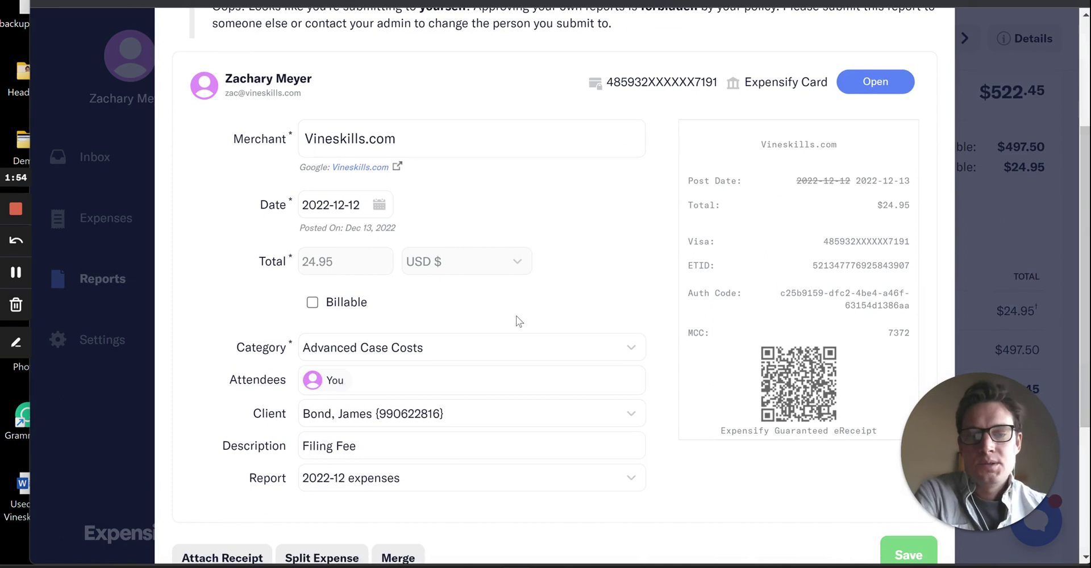
Look through the expense's category choices, pick Advanced Case Costs, and close the expense without saving
{"action": "left_click", "coordinate": [398, 345]}
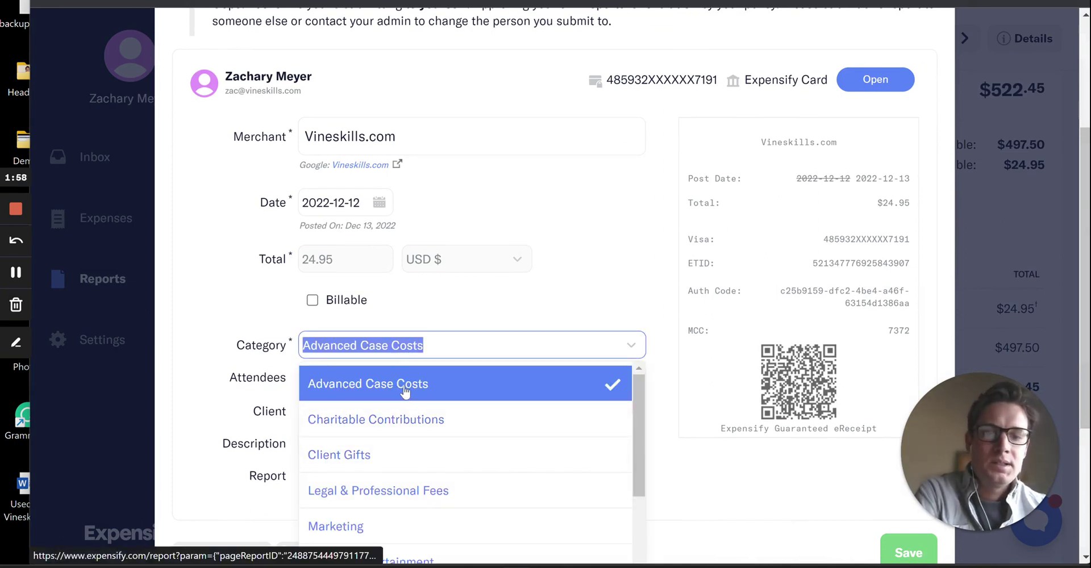
{"action": "left_click", "coordinate": [368, 387]}
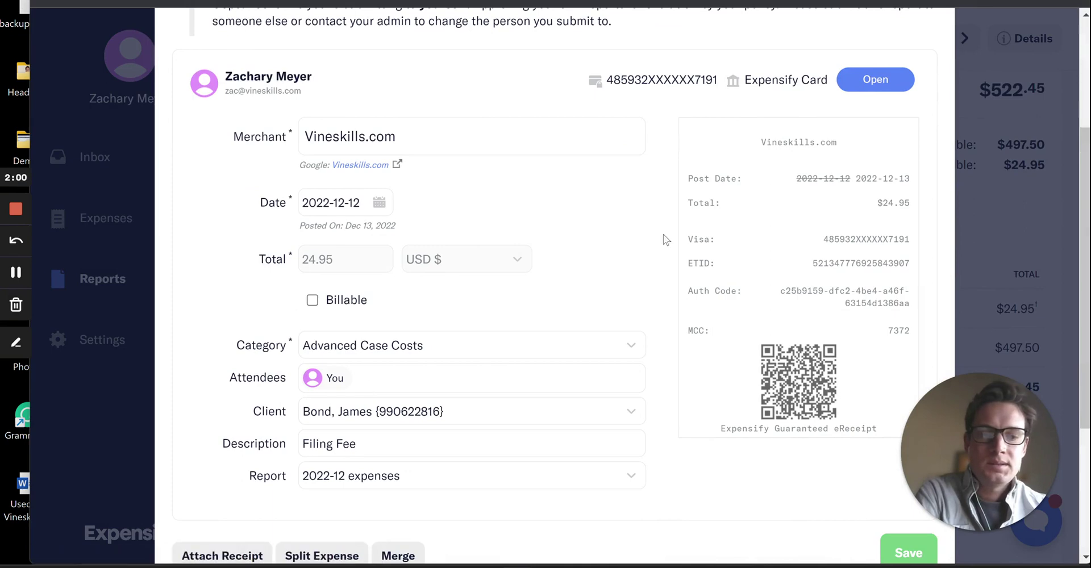
{"action": "scroll", "coordinate": [663, 234], "scroll_direction": "up", "scroll_amount": 3}
{"action": "left_click", "coordinate": [934, 100]}
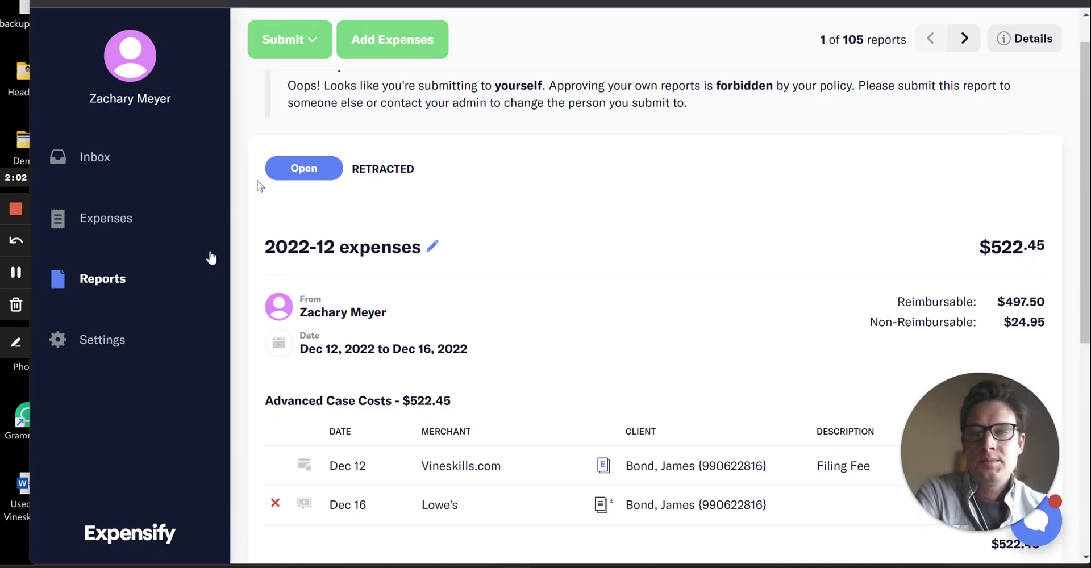
Open the Connections settings of the Vineskills policy and find the QuickBooks Online integration
{"action": "mouse_move", "coordinate": [110, 344]}
{"action": "left_click", "coordinate": [304, 384]}
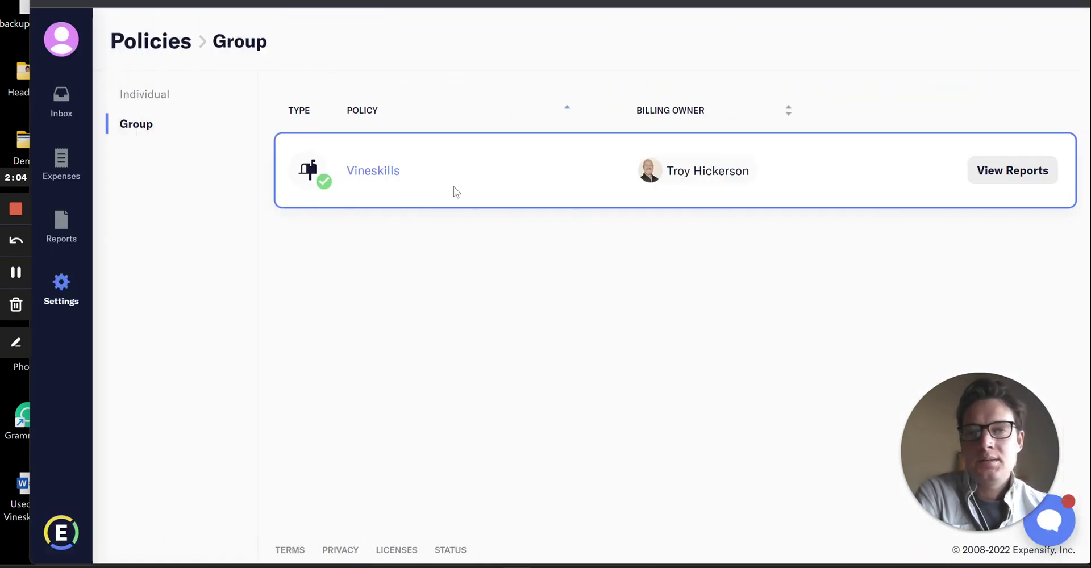
{"action": "left_click", "coordinate": [367, 177]}
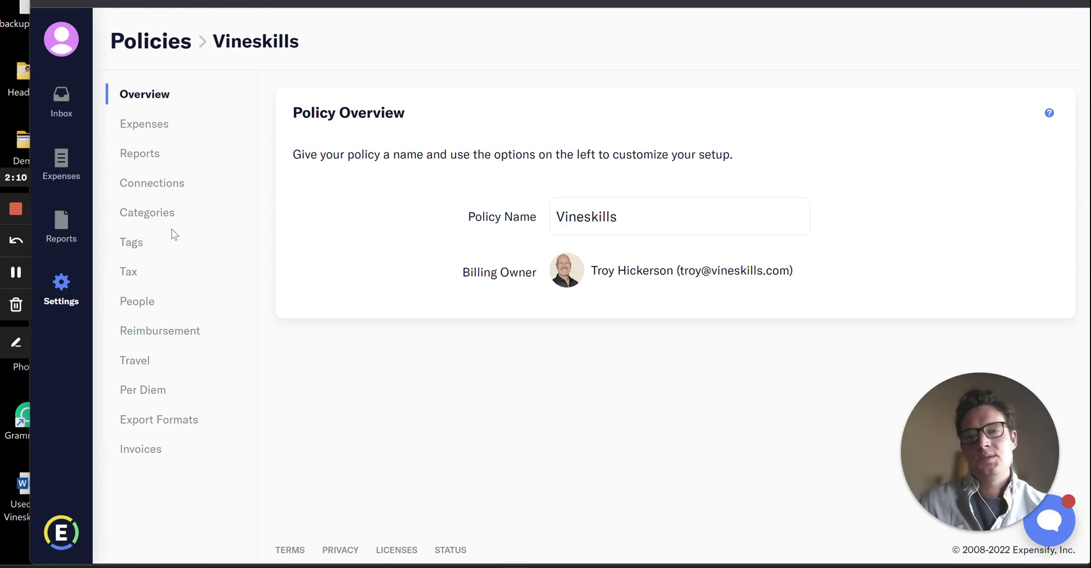
{"action": "left_click", "coordinate": [151, 187]}
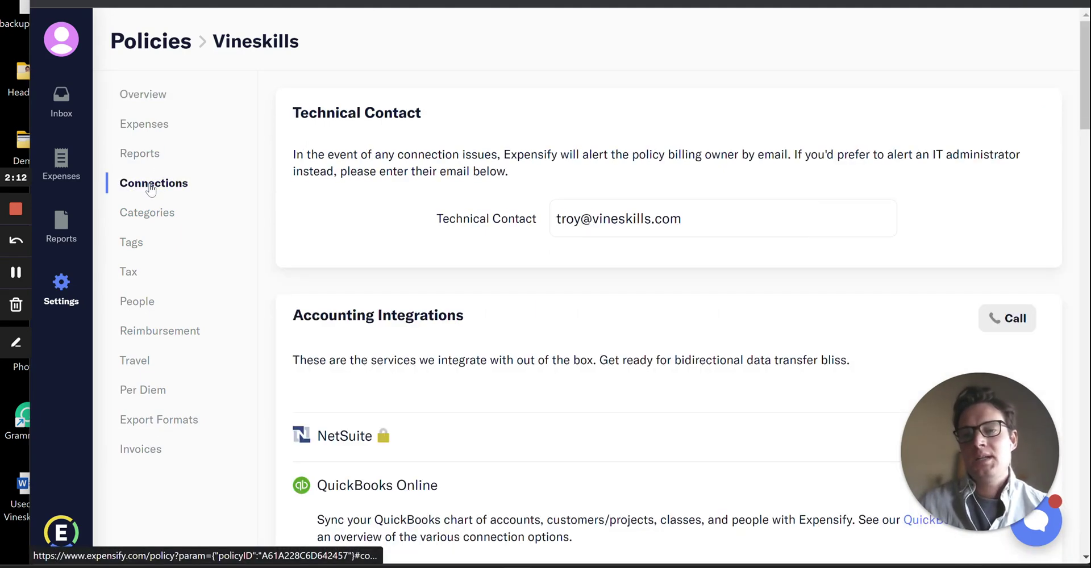
{"action": "scroll", "coordinate": [466, 318], "scroll_direction": "down", "scroll_amount": 3}
{"action": "scroll", "coordinate": [447, 304], "scroll_direction": "down", "scroll_amount": 3}
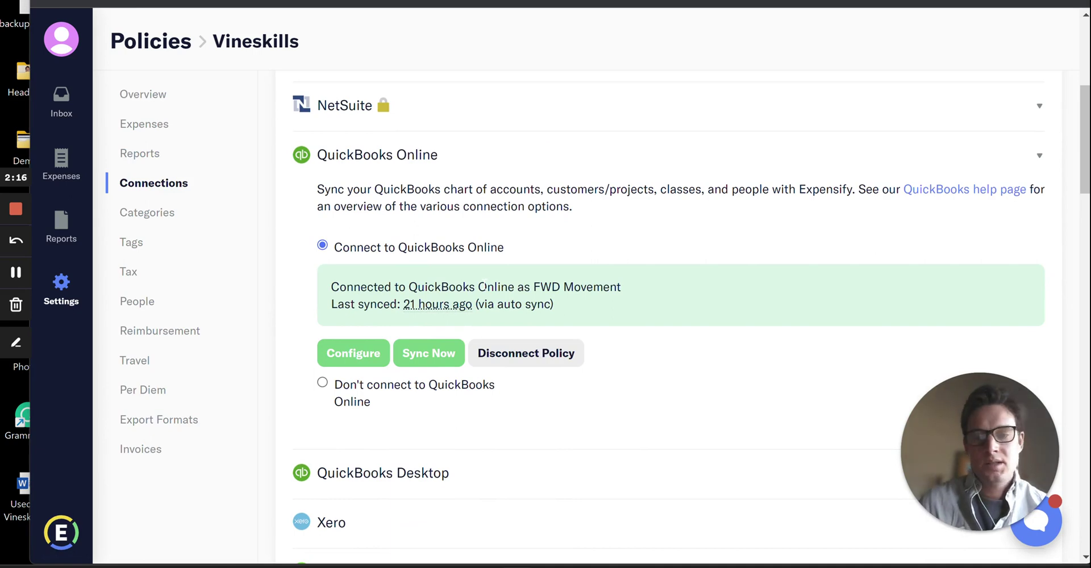
Examine the Export and Coding sync options of the QuickBooks Online connection, then cancel out of them
{"action": "left_click", "coordinate": [369, 365]}
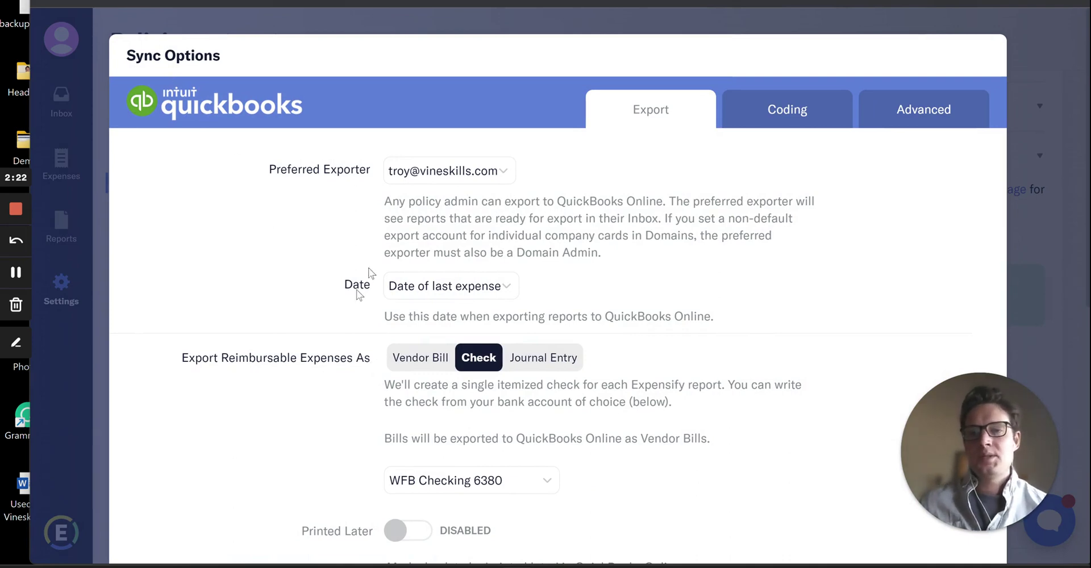
{"action": "scroll", "coordinate": [710, 301], "scroll_direction": "down", "scroll_amount": 1}
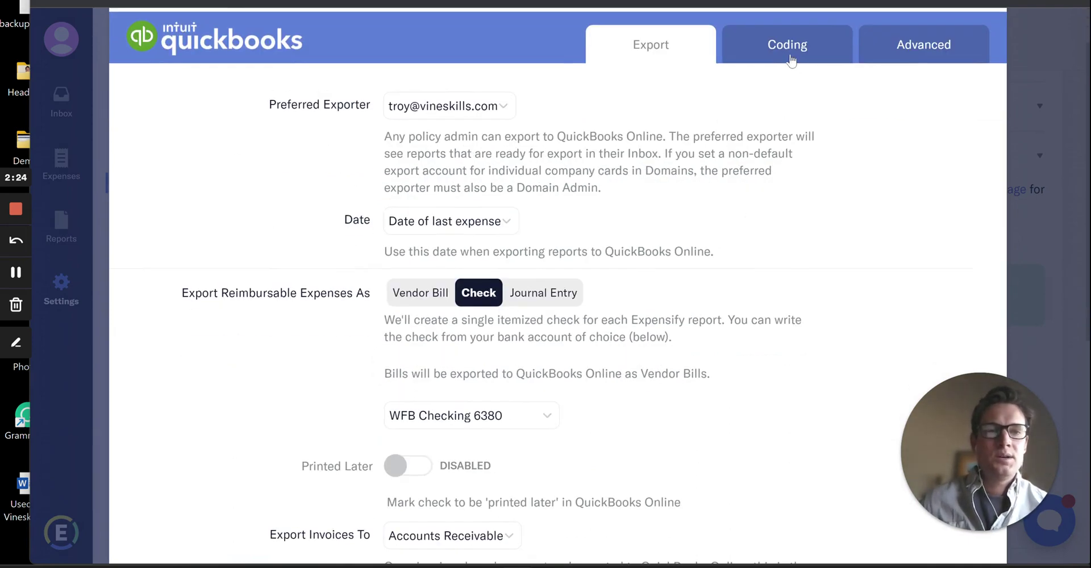
{"action": "left_click", "coordinate": [792, 58]}
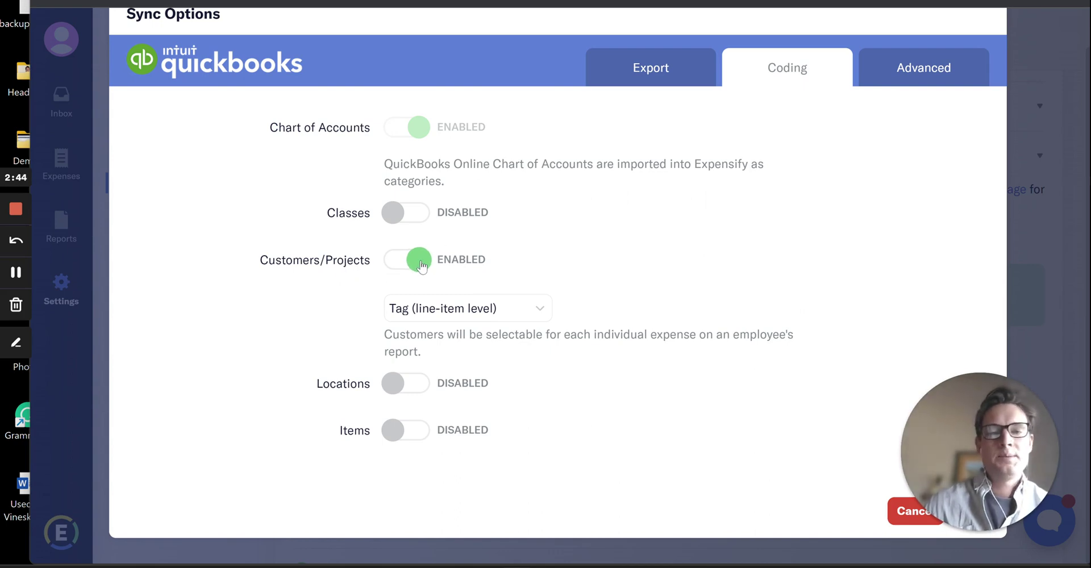
{"action": "scroll", "coordinate": [814, 191], "scroll_direction": "up", "scroll_amount": 1}
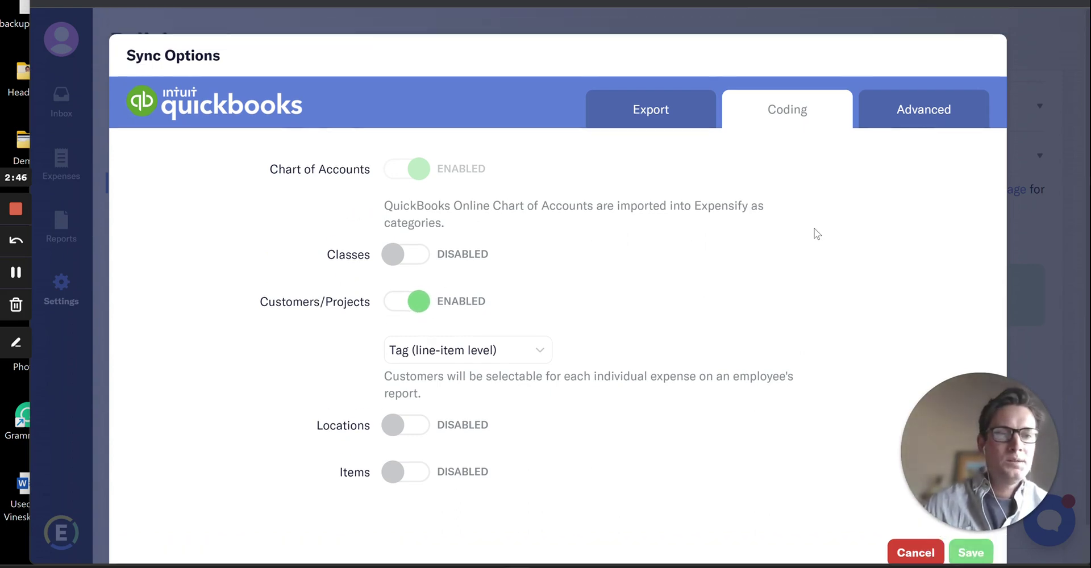
{"action": "scroll", "coordinate": [868, 516], "scroll_direction": "down", "scroll_amount": 1}
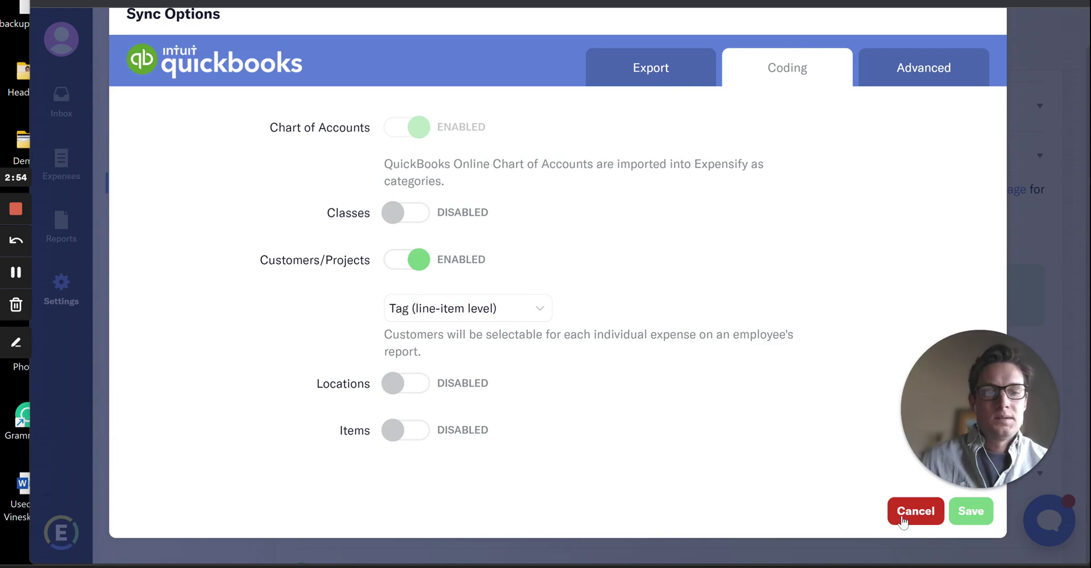
{"action": "left_click", "coordinate": [911, 516]}
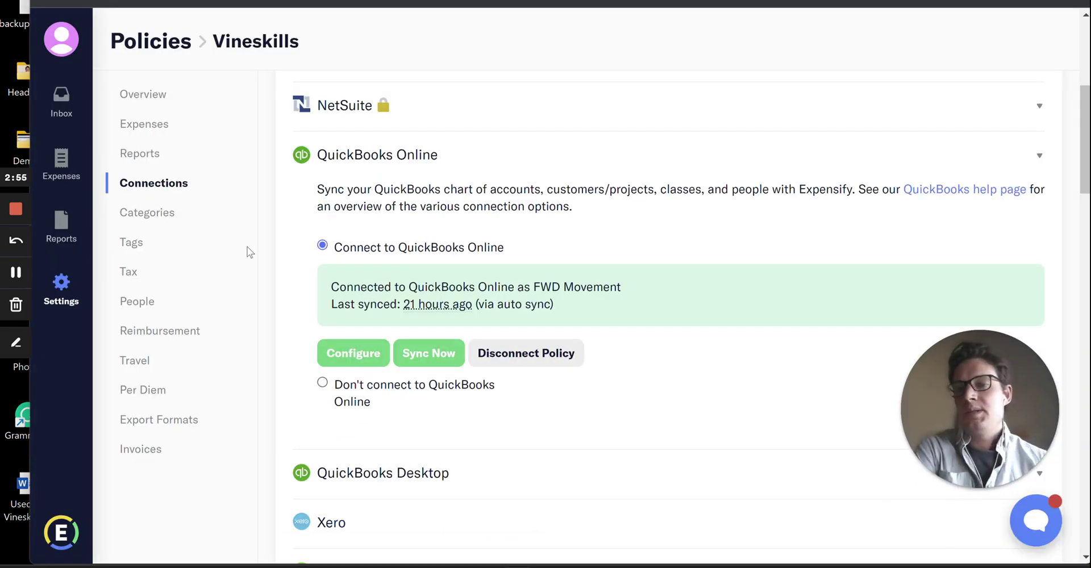
Return to the 2022-12 expenses report and reopen its Vineskills.com expense to show the coding fields
{"action": "left_click", "coordinate": [61, 227]}
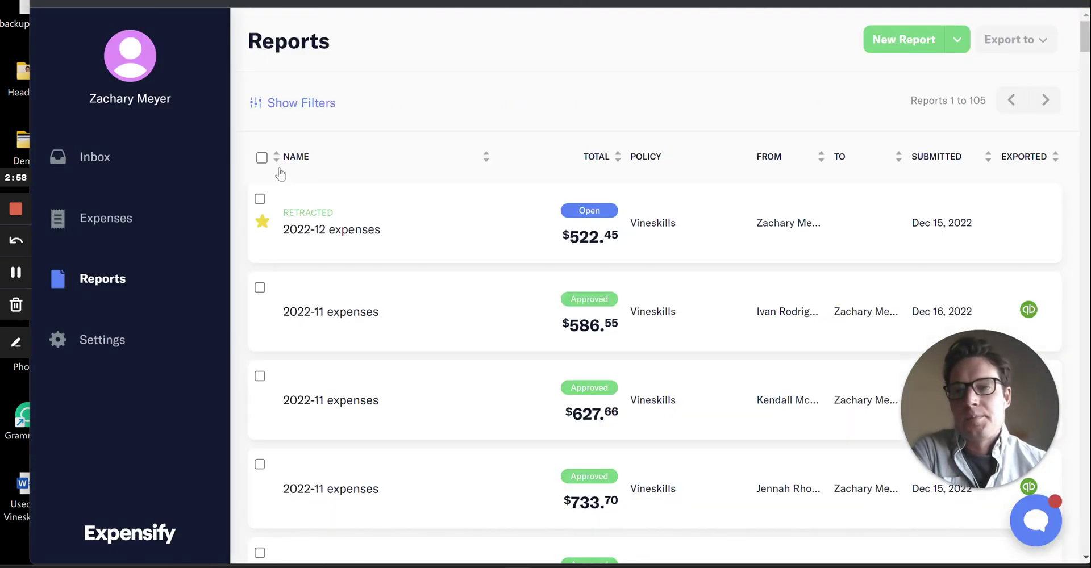
{"action": "left_click", "coordinate": [362, 208]}
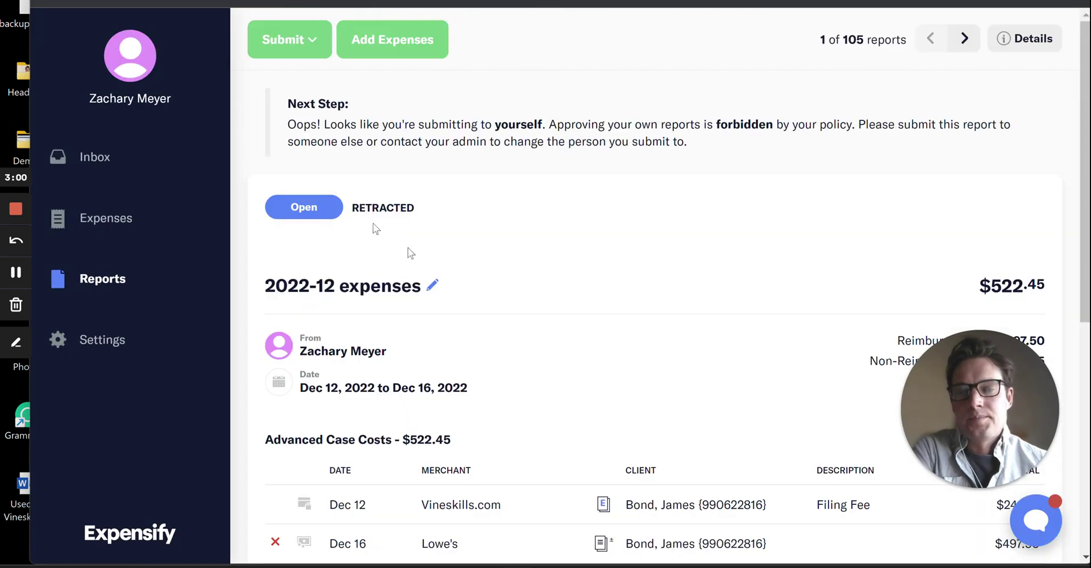
{"action": "scroll", "coordinate": [432, 265], "scroll_direction": "down", "scroll_amount": 2}
{"action": "left_click", "coordinate": [470, 387]}
{"action": "scroll", "coordinate": [265, 372], "scroll_direction": "down", "scroll_amount": 3}
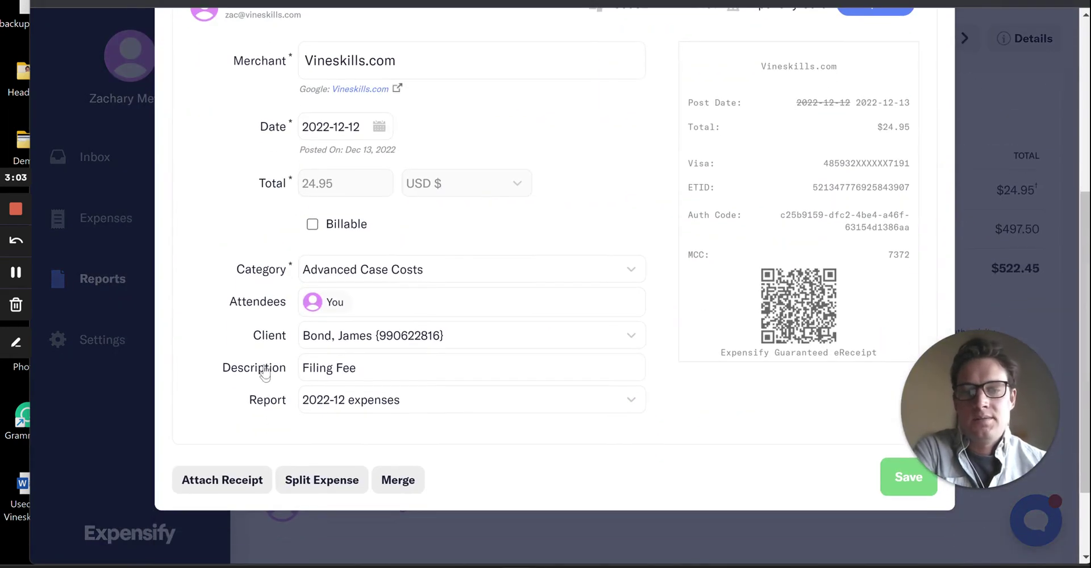
Look through the client choices of the Vineskills.com expense and close it without saving
{"action": "left_click", "coordinate": [263, 339]}
{"action": "scroll", "coordinate": [390, 484], "scroll_direction": "down", "scroll_amount": 5}
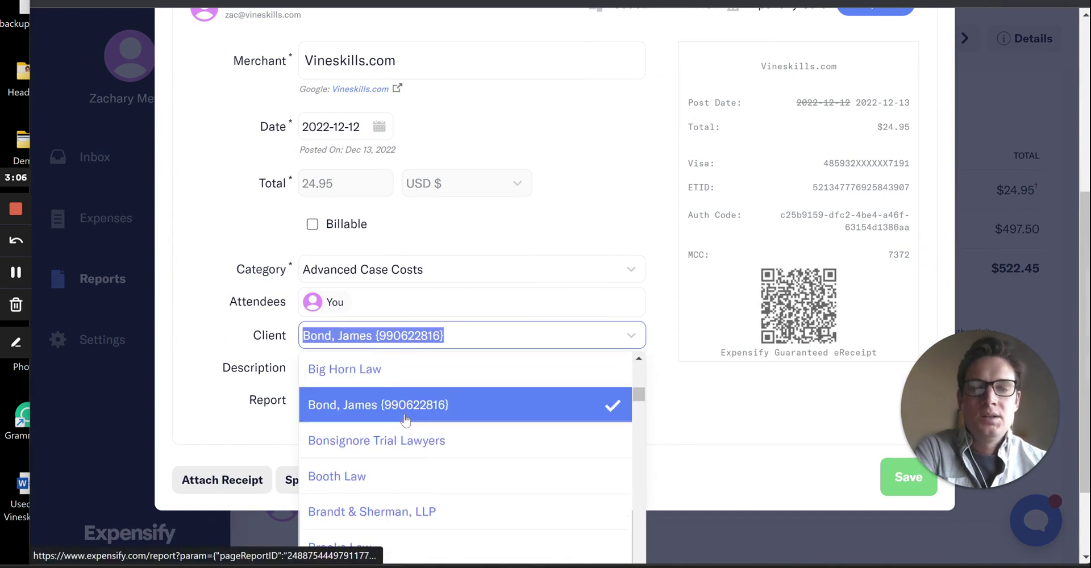
{"action": "scroll", "coordinate": [404, 419], "scroll_direction": "up", "scroll_amount": 5}
{"action": "left_click", "coordinate": [282, 337]}
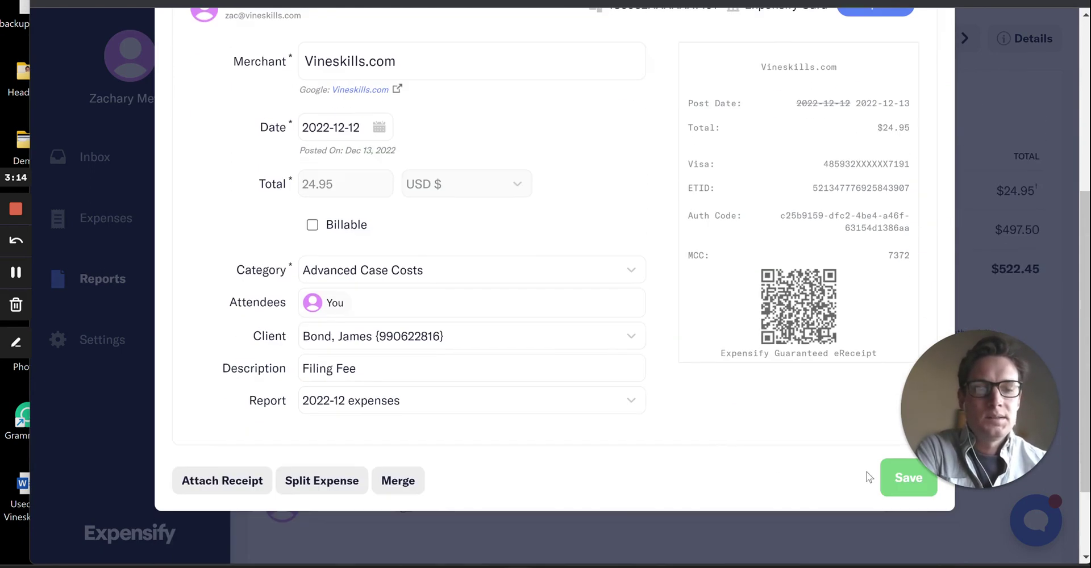
{"action": "scroll", "coordinate": [788, 363], "scroll_direction": "up", "scroll_amount": 5}
{"action": "left_click", "coordinate": [935, 185]}
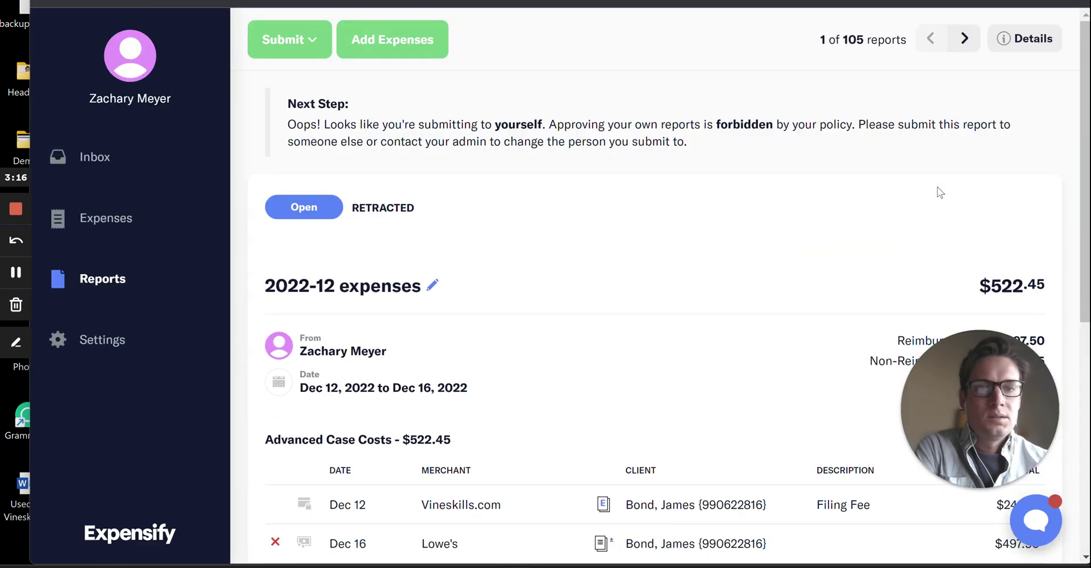
Reopen the Vineskills group policy's overview from the policy settings
{"action": "mouse_move", "coordinate": [107, 344]}
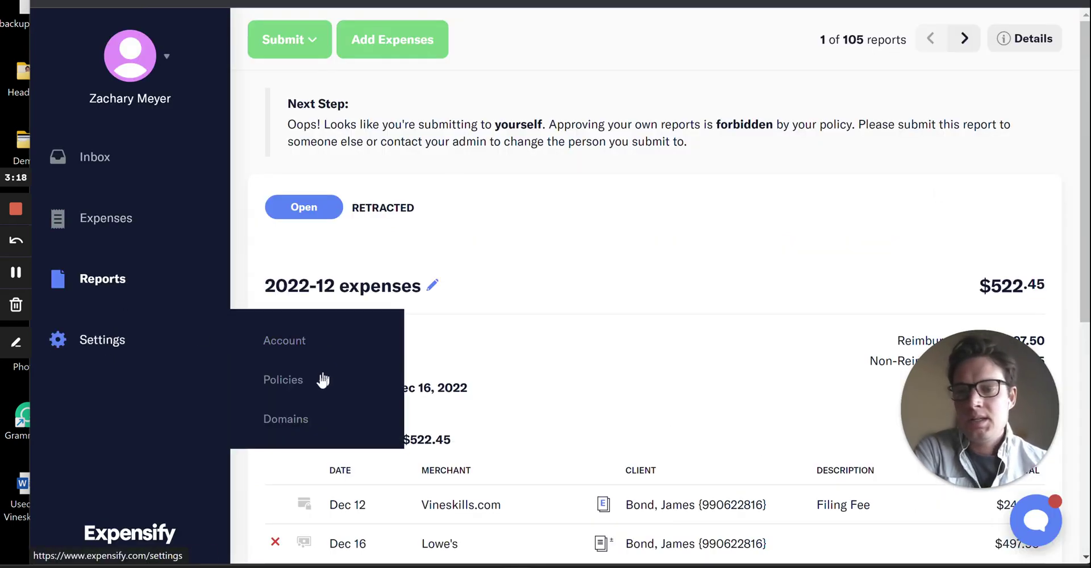
{"action": "left_click", "coordinate": [279, 386]}
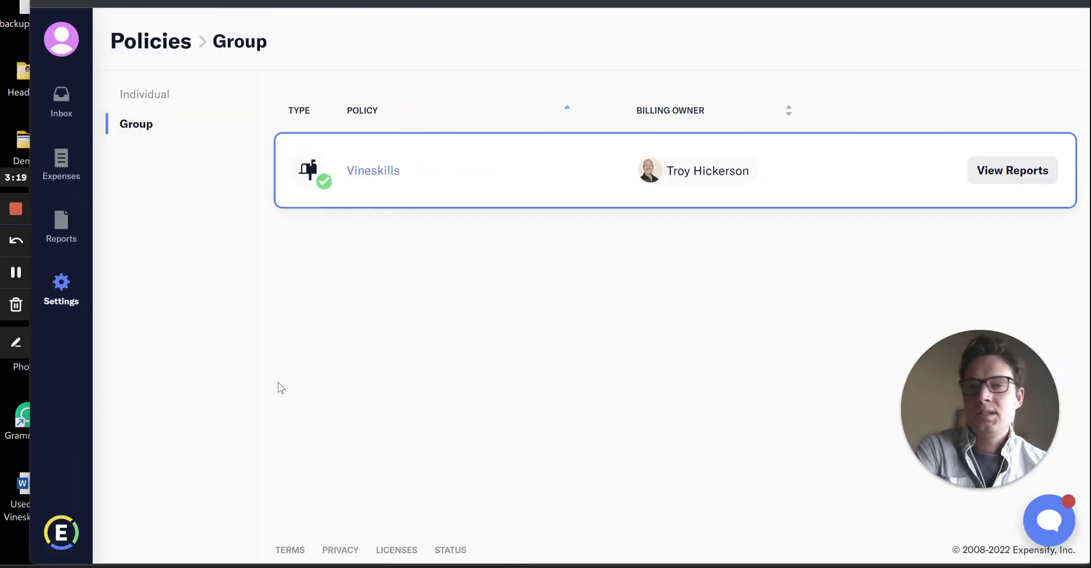
{"action": "left_click", "coordinate": [372, 172]}
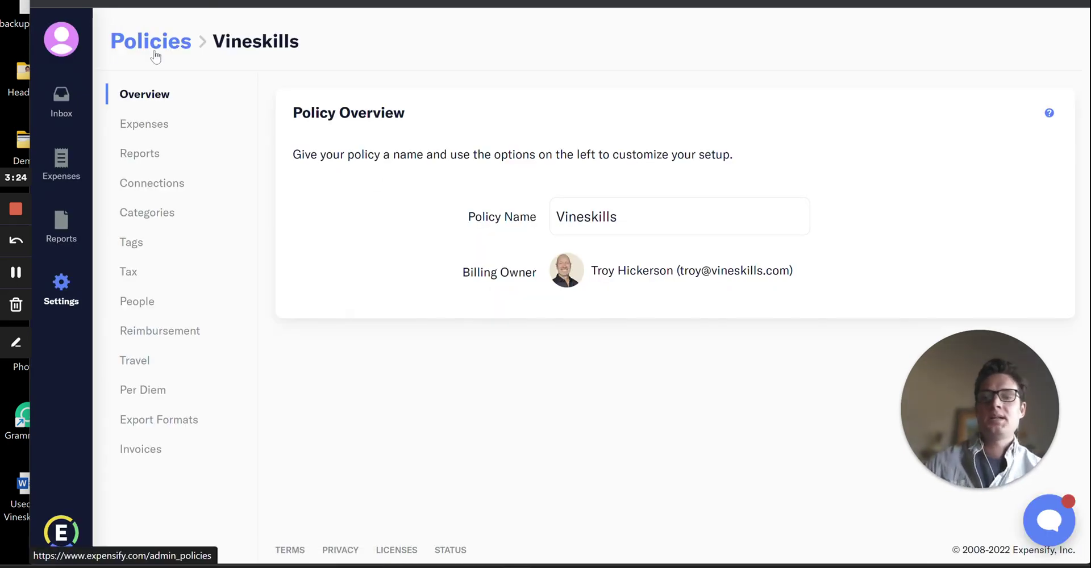
Open the People settings of the Vineskills policy and look through its list of policy members
{"action": "left_click", "coordinate": [146, 305]}
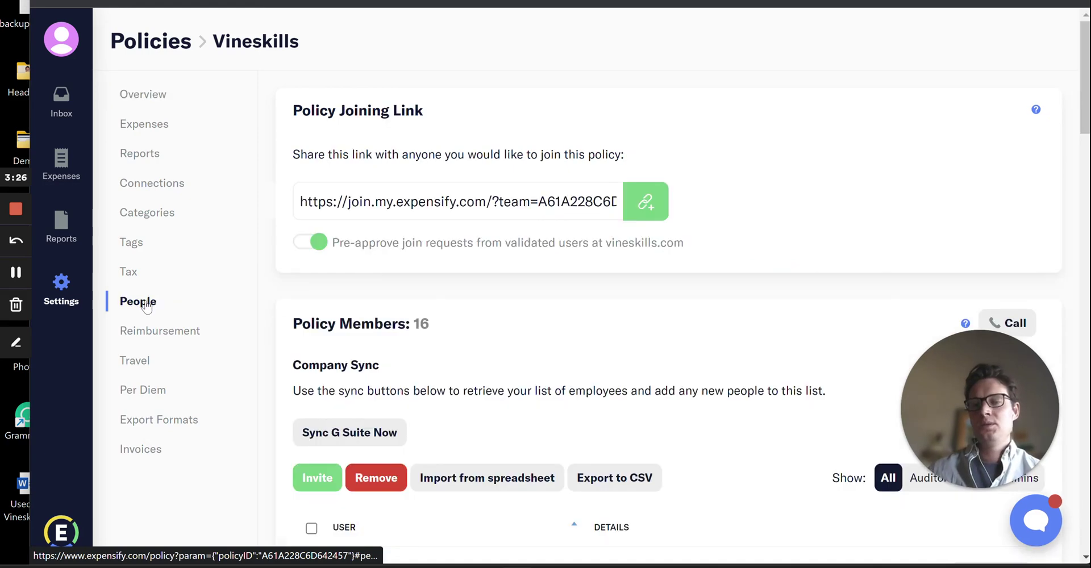
{"action": "scroll", "coordinate": [567, 310], "scroll_direction": "down", "scroll_amount": 2}
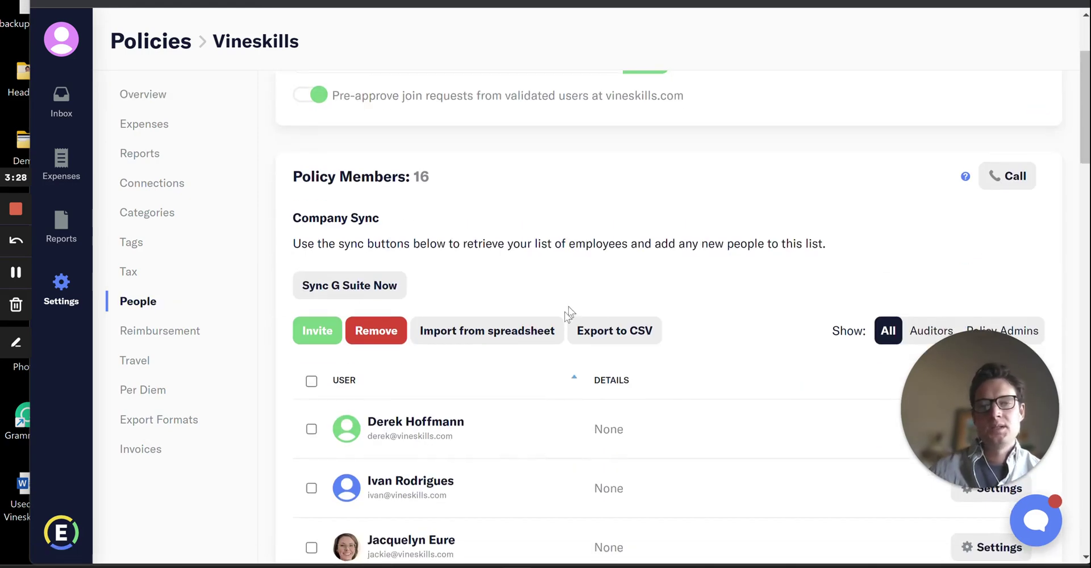
{"action": "scroll", "coordinate": [475, 377], "scroll_direction": "up", "scroll_amount": 2}
{"action": "scroll", "coordinate": [475, 377], "scroll_direction": "down", "scroll_amount": 10}
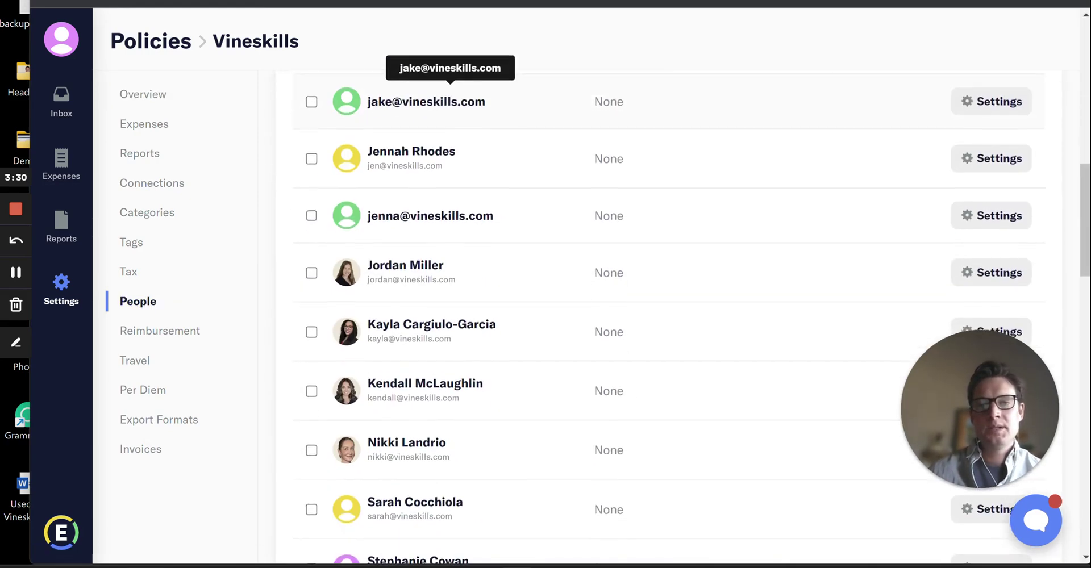
Examine the Approval Mode workflows below the policy members, comparing Submit and Close, Submit and Approve, and Advanced Approval
{"action": "scroll", "coordinate": [476, 378], "scroll_direction": "down", "scroll_amount": 12}
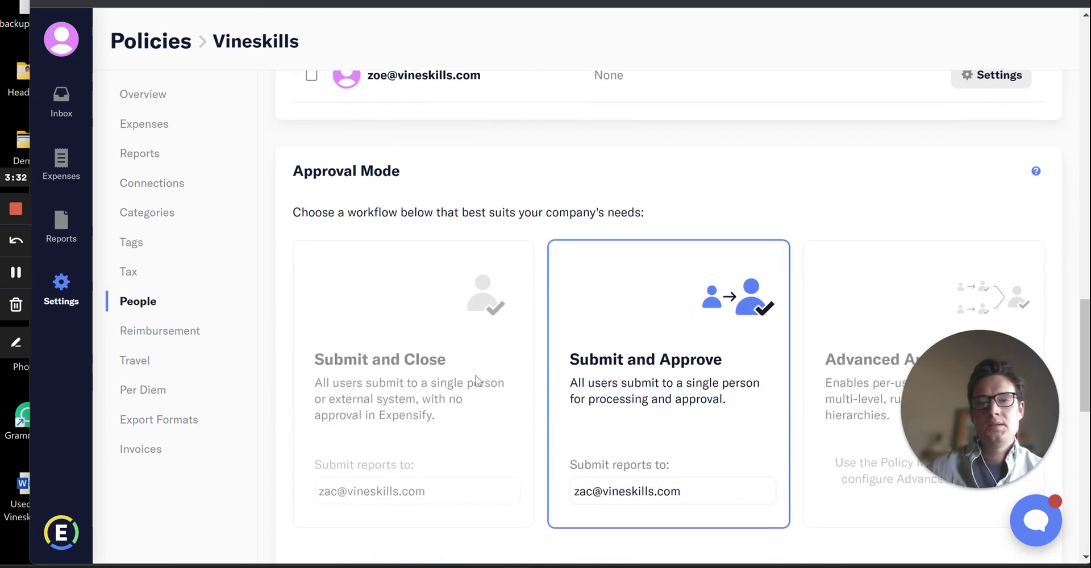
{"action": "scroll", "coordinate": [476, 381], "scroll_direction": "down", "scroll_amount": 1}
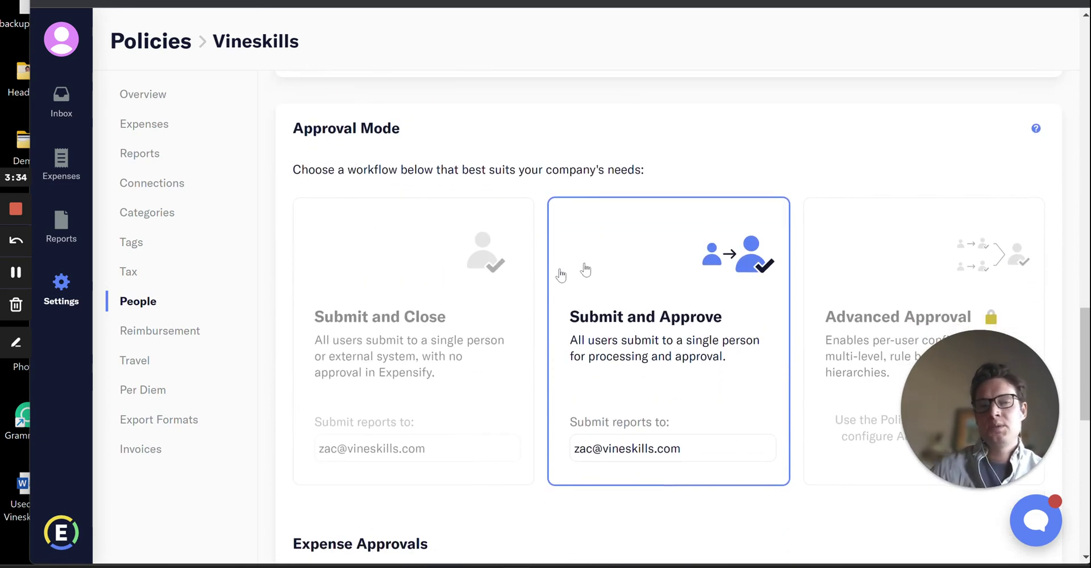
{"action": "left_click_drag", "start_coordinate": [952, 388], "coordinate": [1011, 73]}
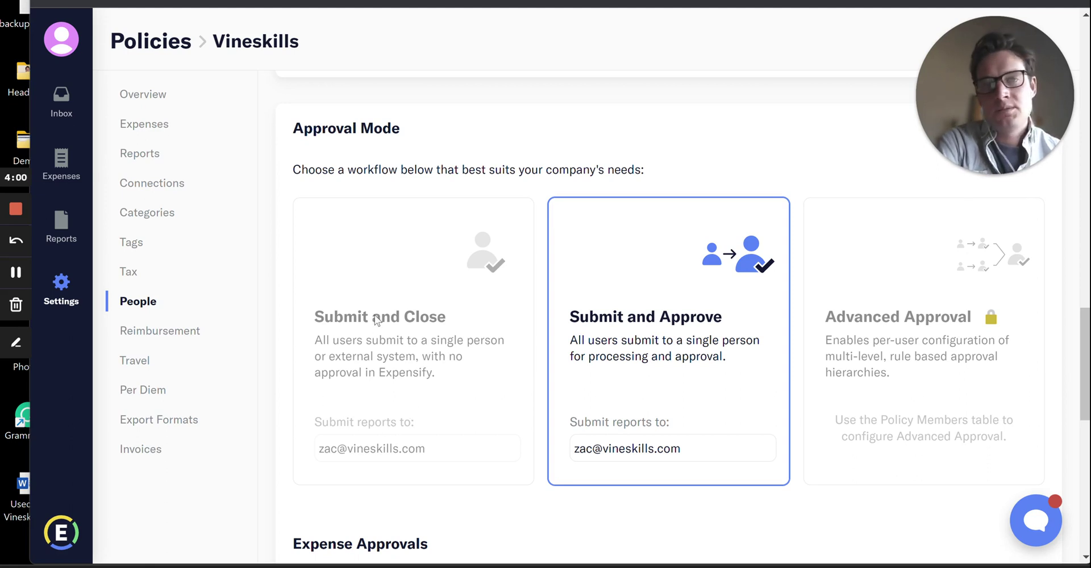
{"action": "scroll", "coordinate": [375, 320], "scroll_direction": "down", "scroll_amount": 1}
{"action": "scroll", "coordinate": [376, 320], "scroll_direction": "up", "scroll_amount": 1}
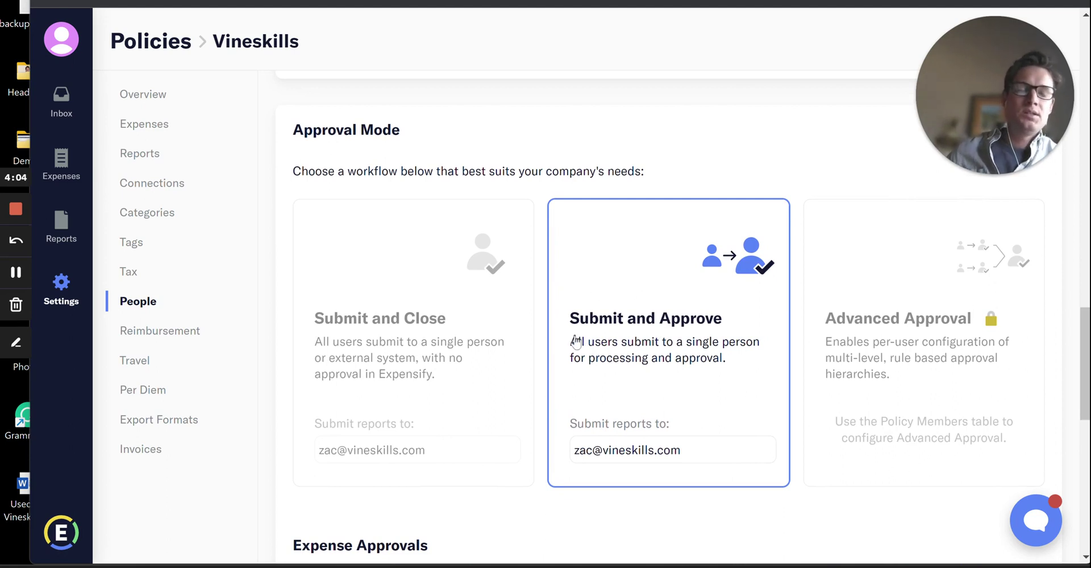
{"action": "scroll", "coordinate": [669, 330], "scroll_direction": "down", "scroll_amount": 1}
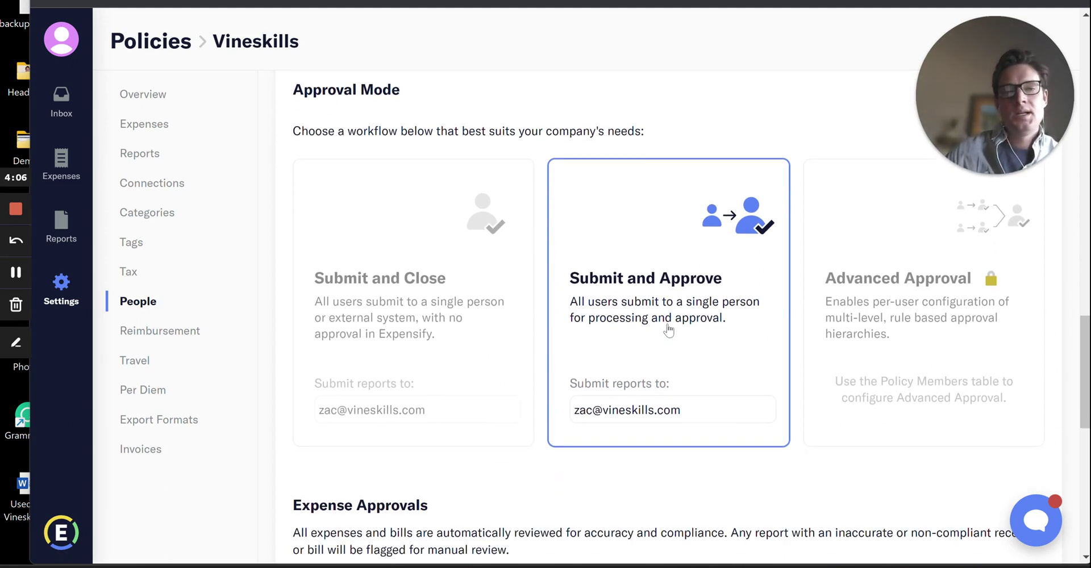
{"action": "scroll", "coordinate": [669, 329], "scroll_direction": "up", "scroll_amount": 1}
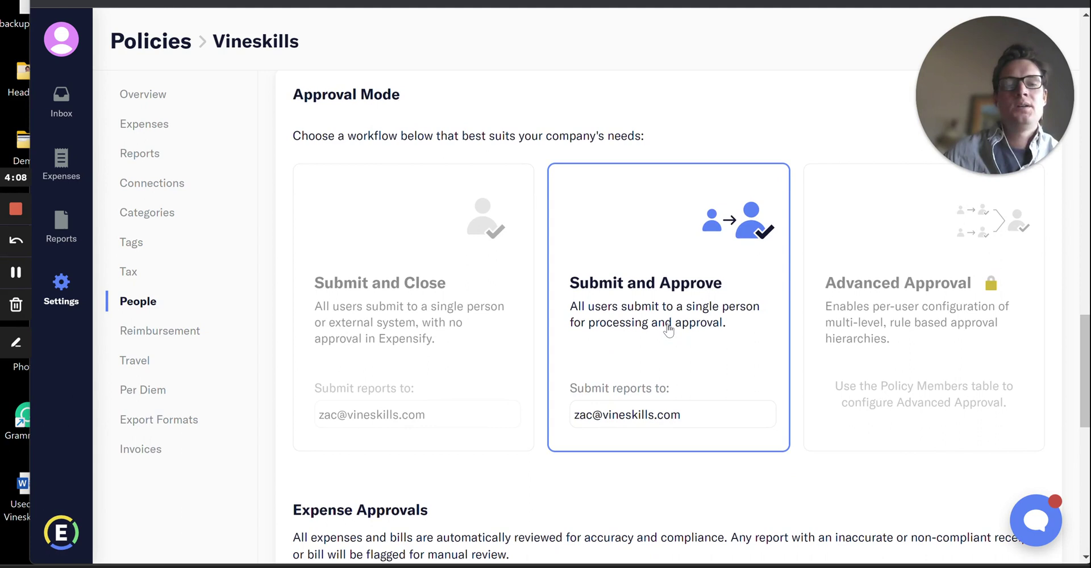